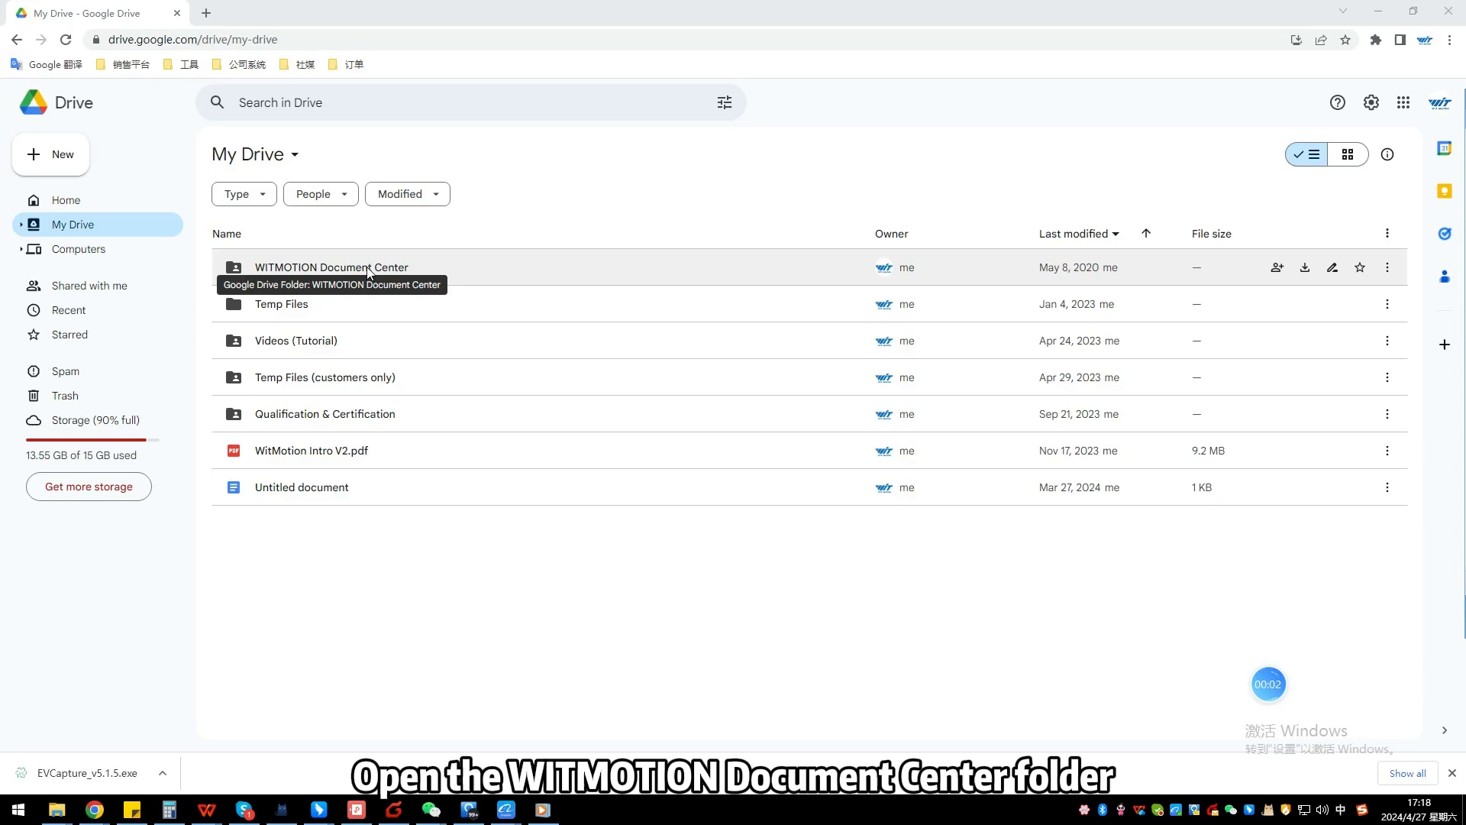
- Navigate Google Drive through WITMOTION Document Center, GPS IMU and RTK Sensor into the WTRTK-982 folder
double_click(367, 267)
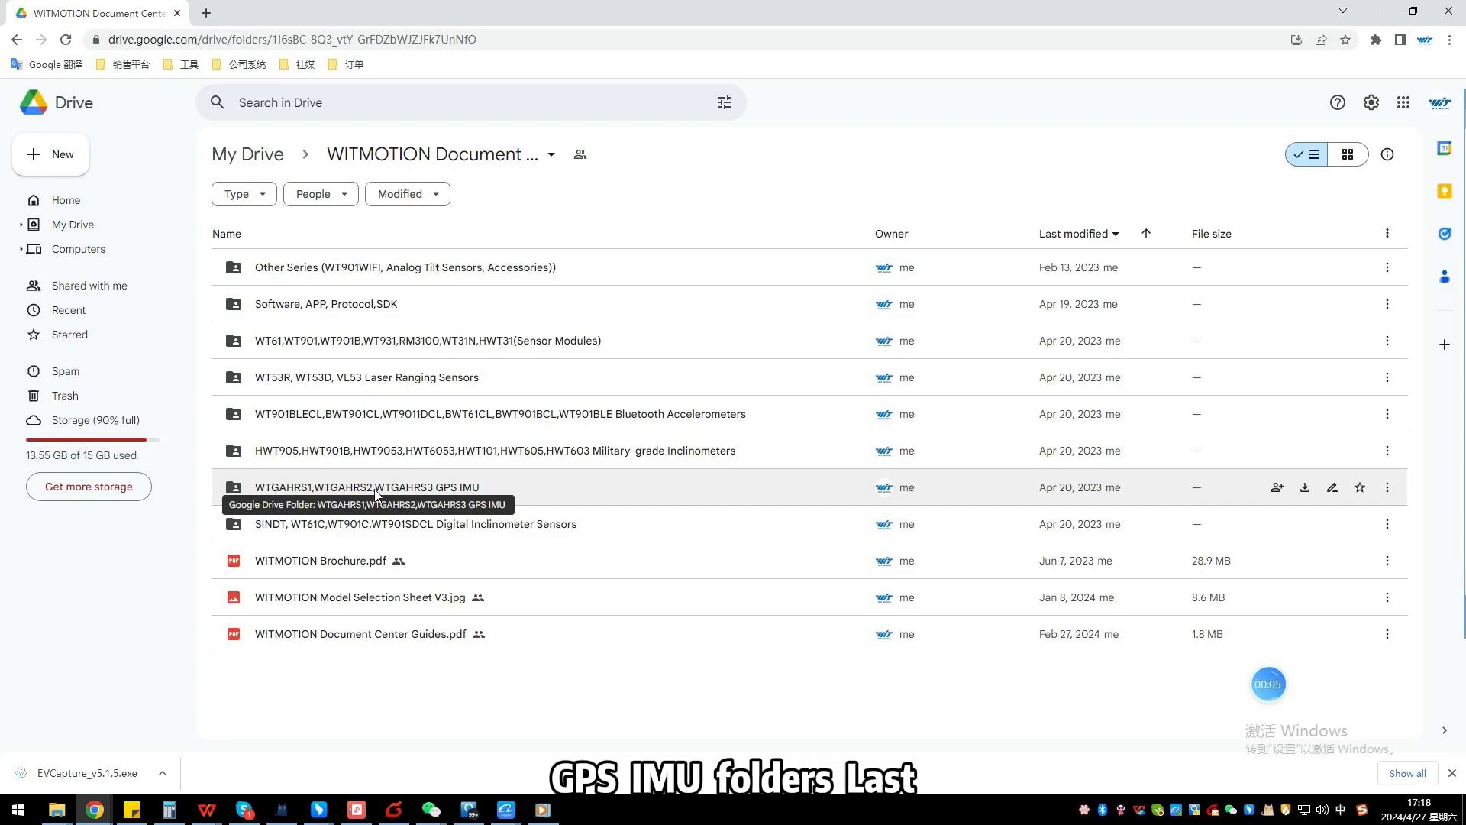
double_click(375, 487)
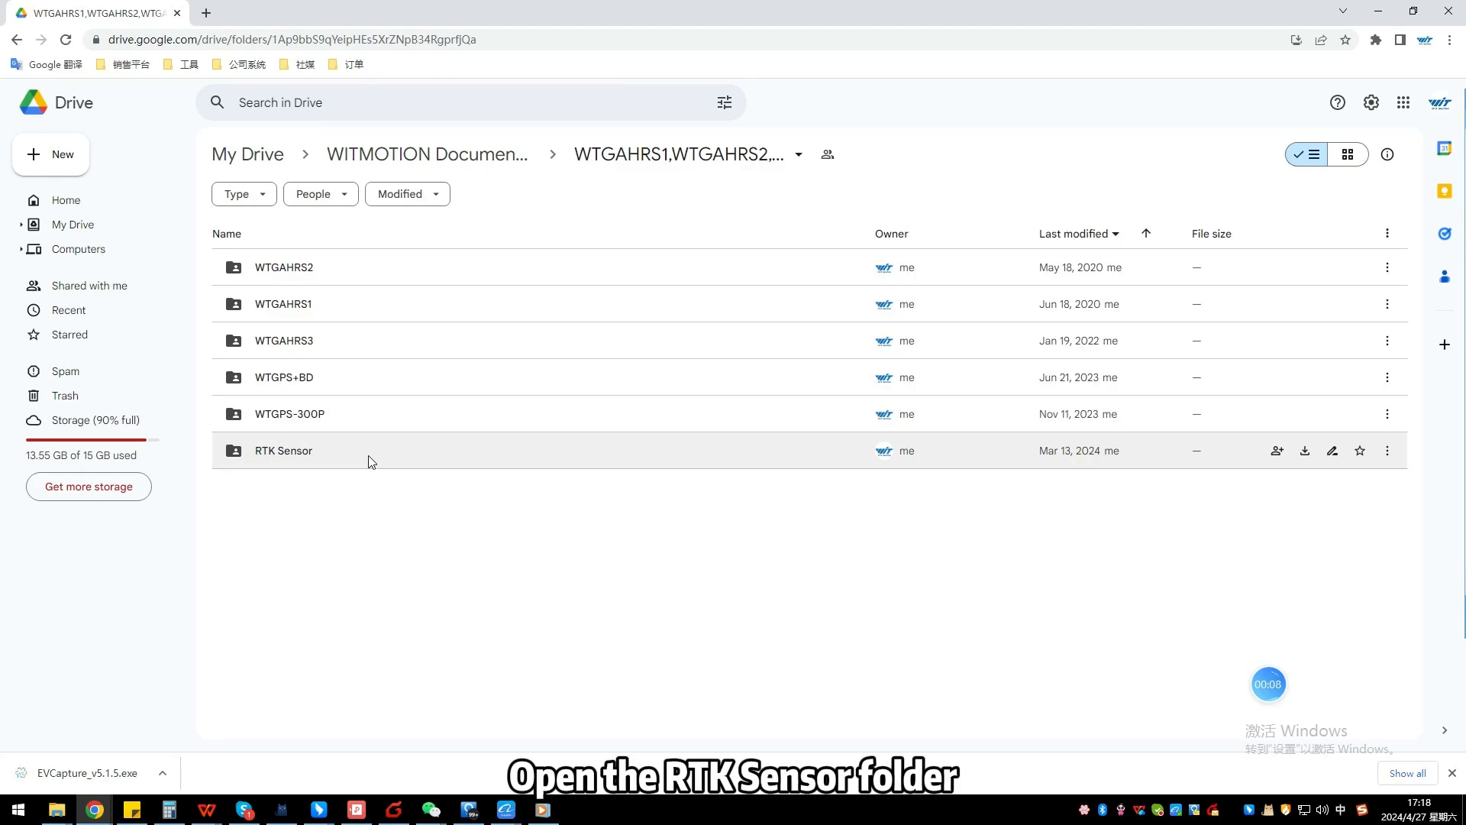
double_click(368, 454)
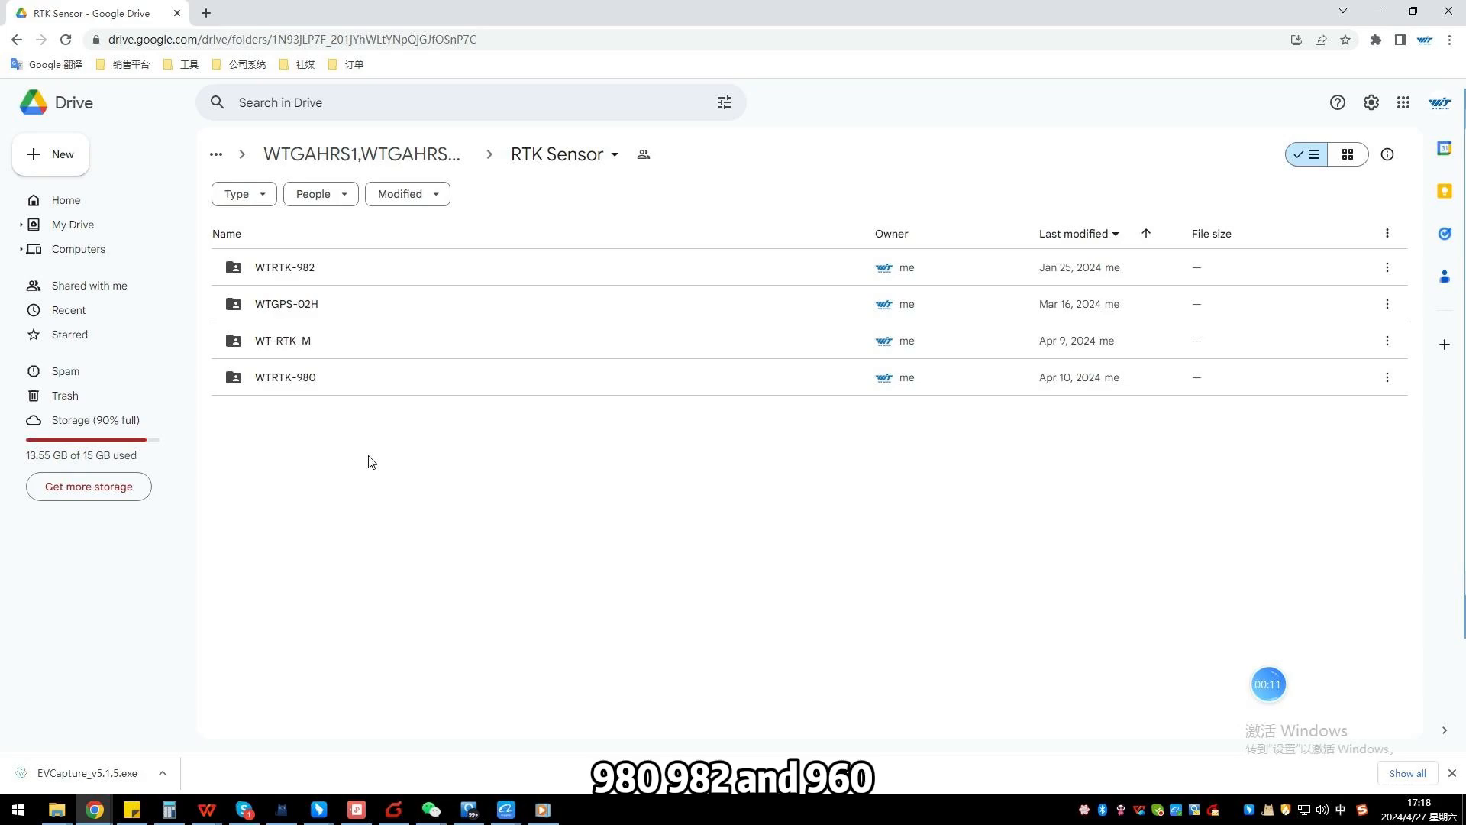
double_click(297, 267)
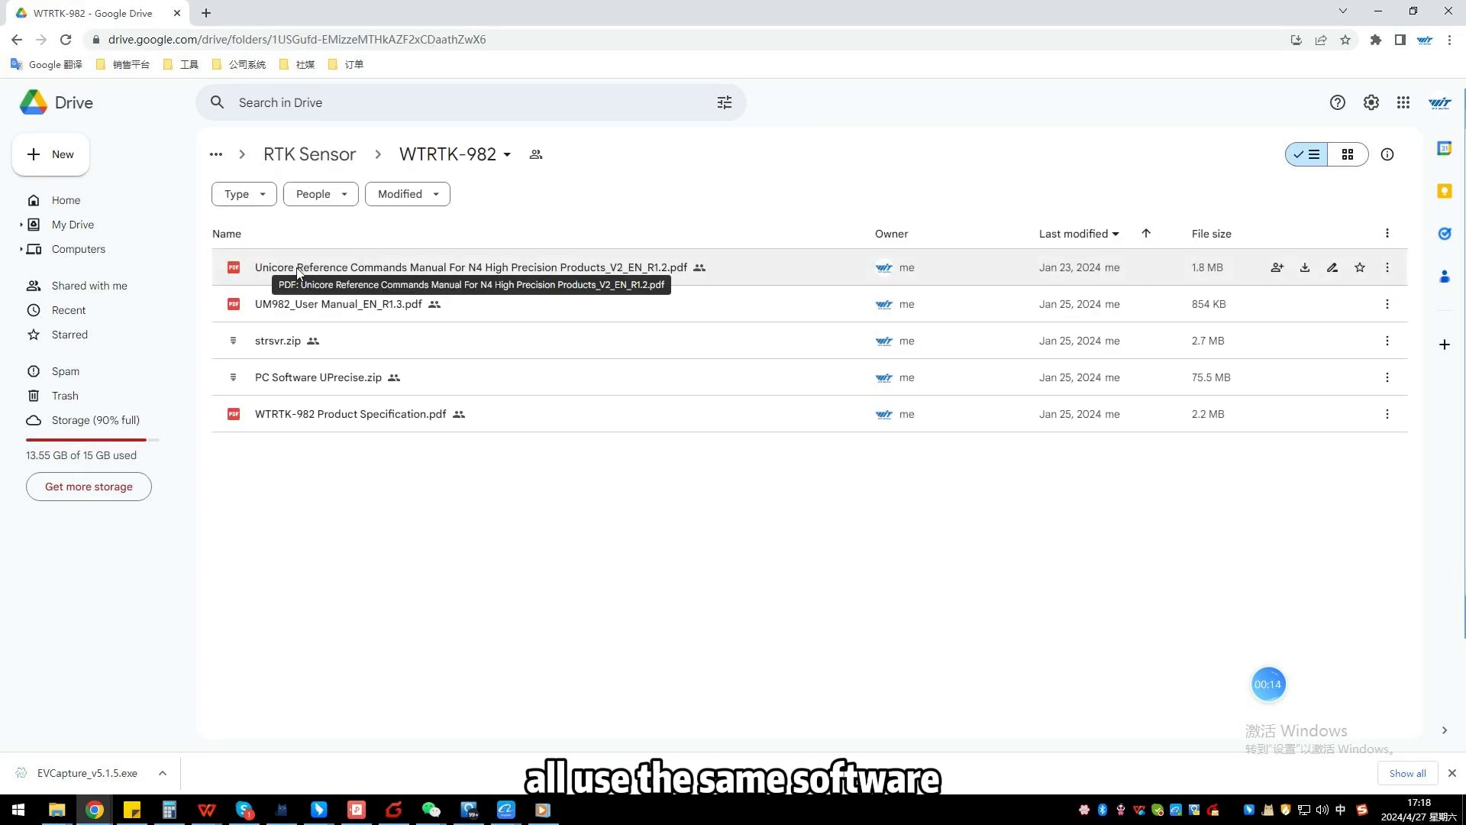
- Get PC Software UPrecise.zip, enter its UPrecise subfolder and bring up actions for UPrecise.exe
click(249, 380)
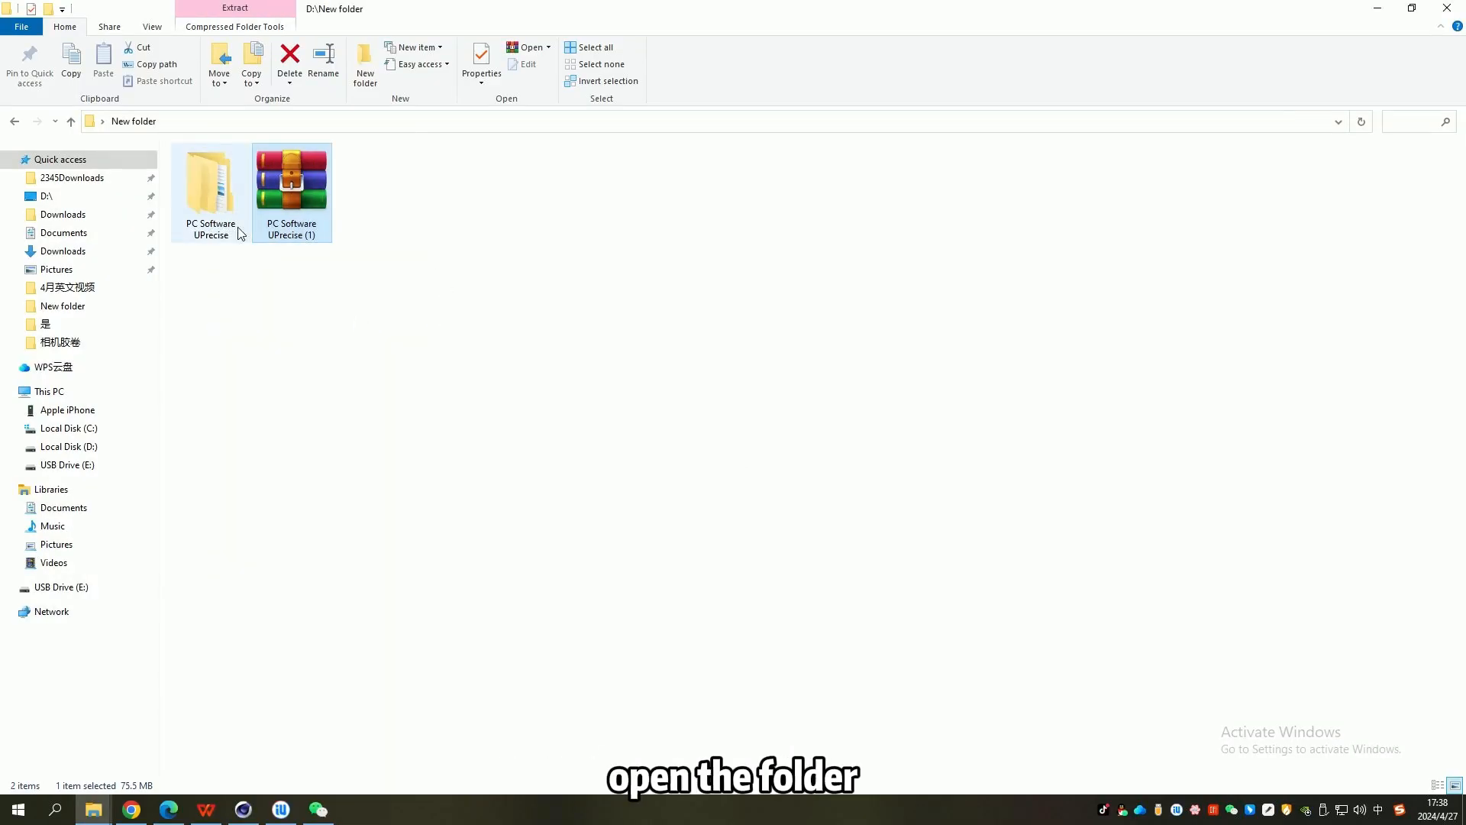
double_click(210, 195)
double_click(252, 170)
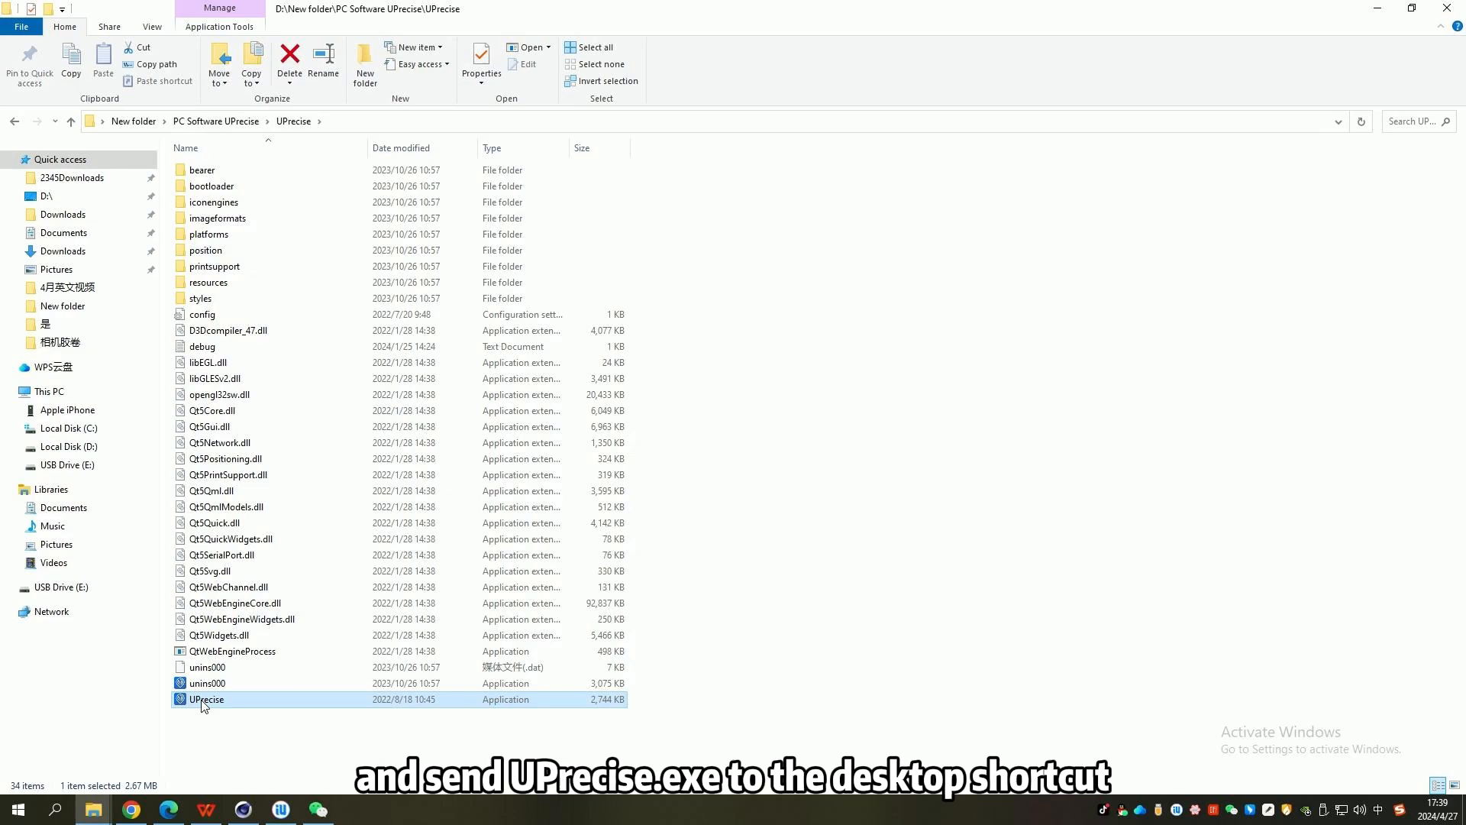
right_click(204, 699)
mouse_move(243, 570)
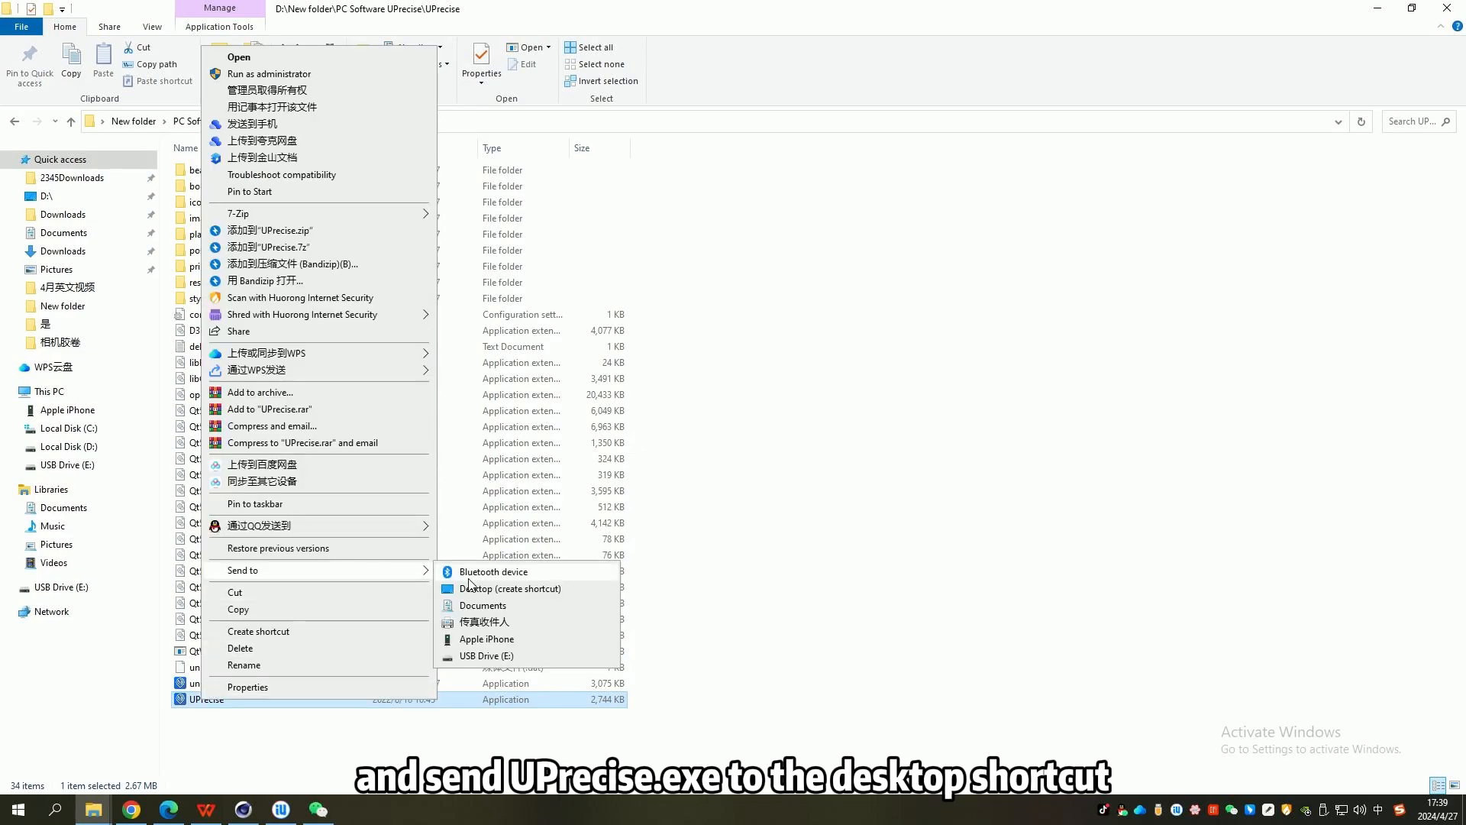
- Create a UPrecise desktop shortcut, then connect the UM960 on COM4 at 115200 baud
click(508, 588)
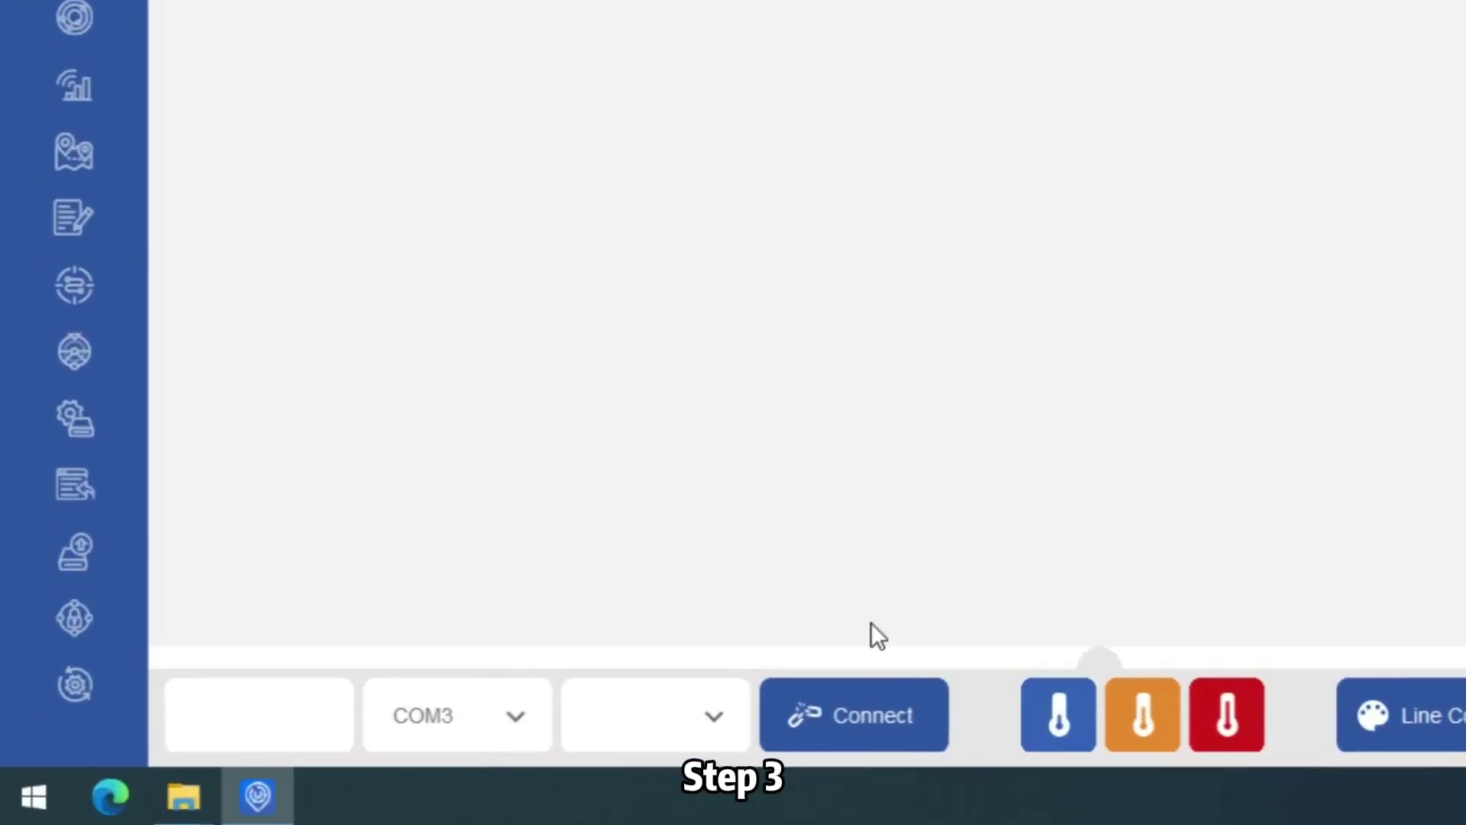
text(UM)
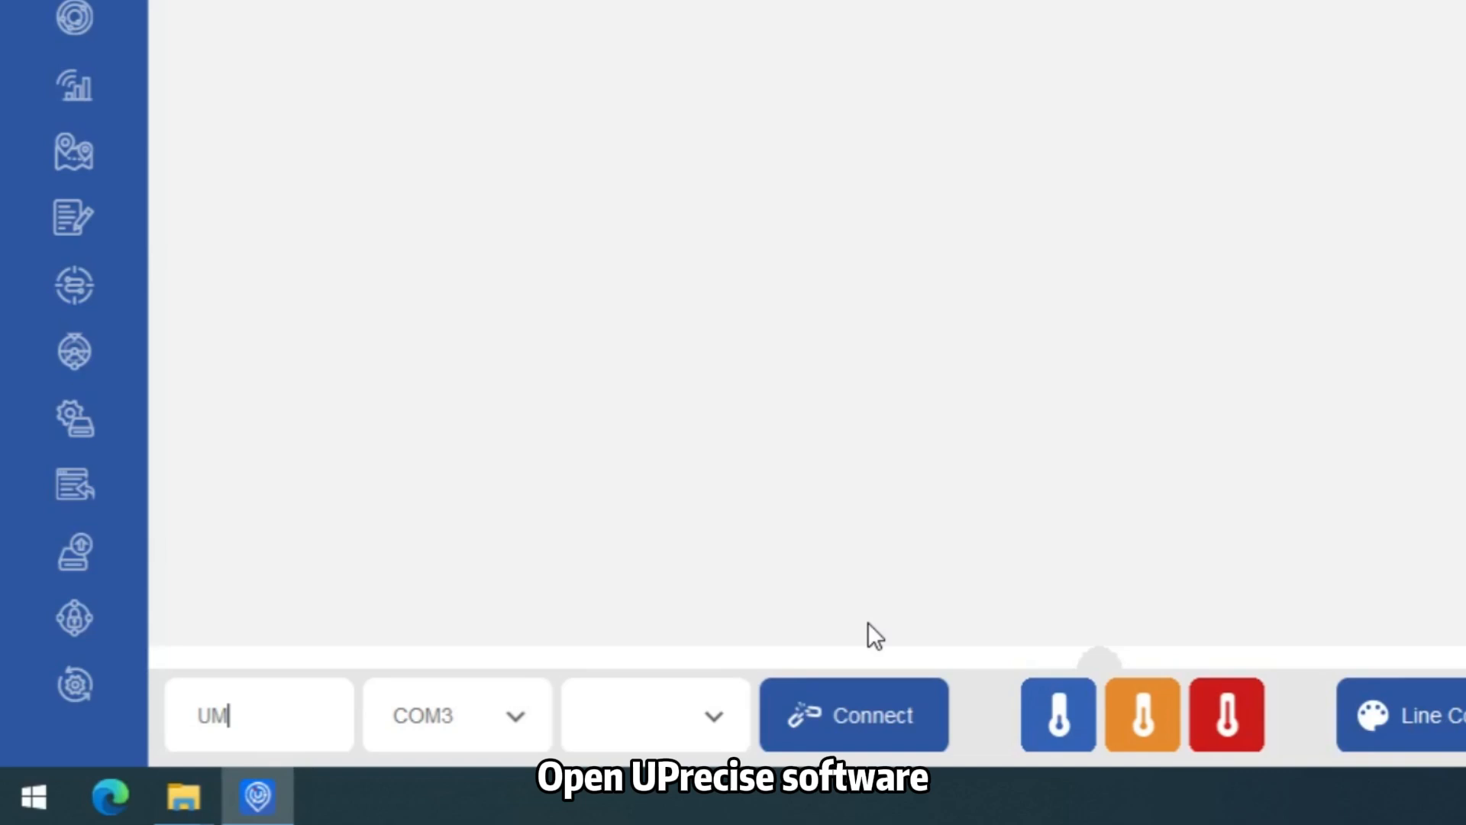
text(96)
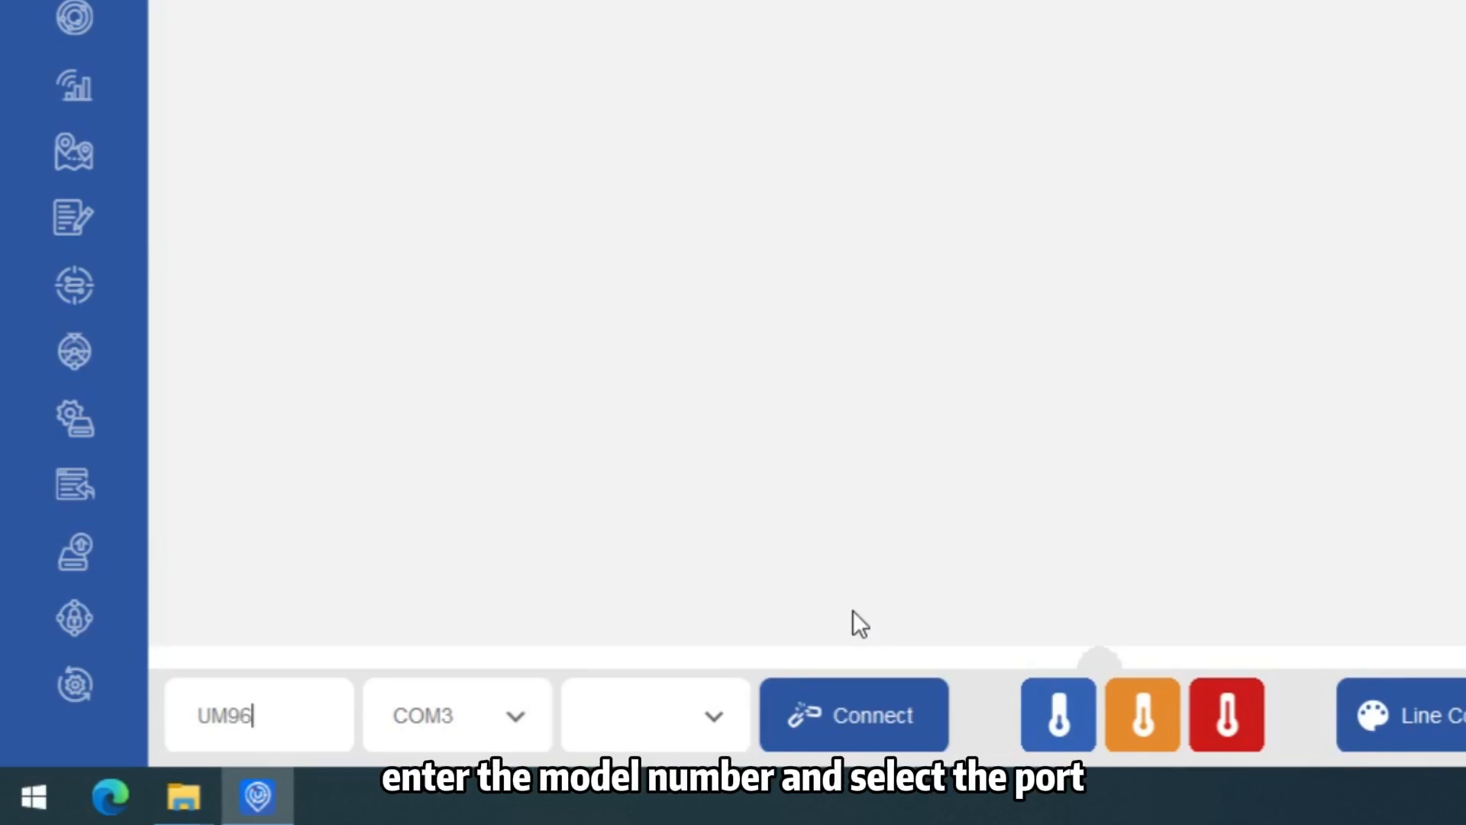
text(0)
click(496, 720)
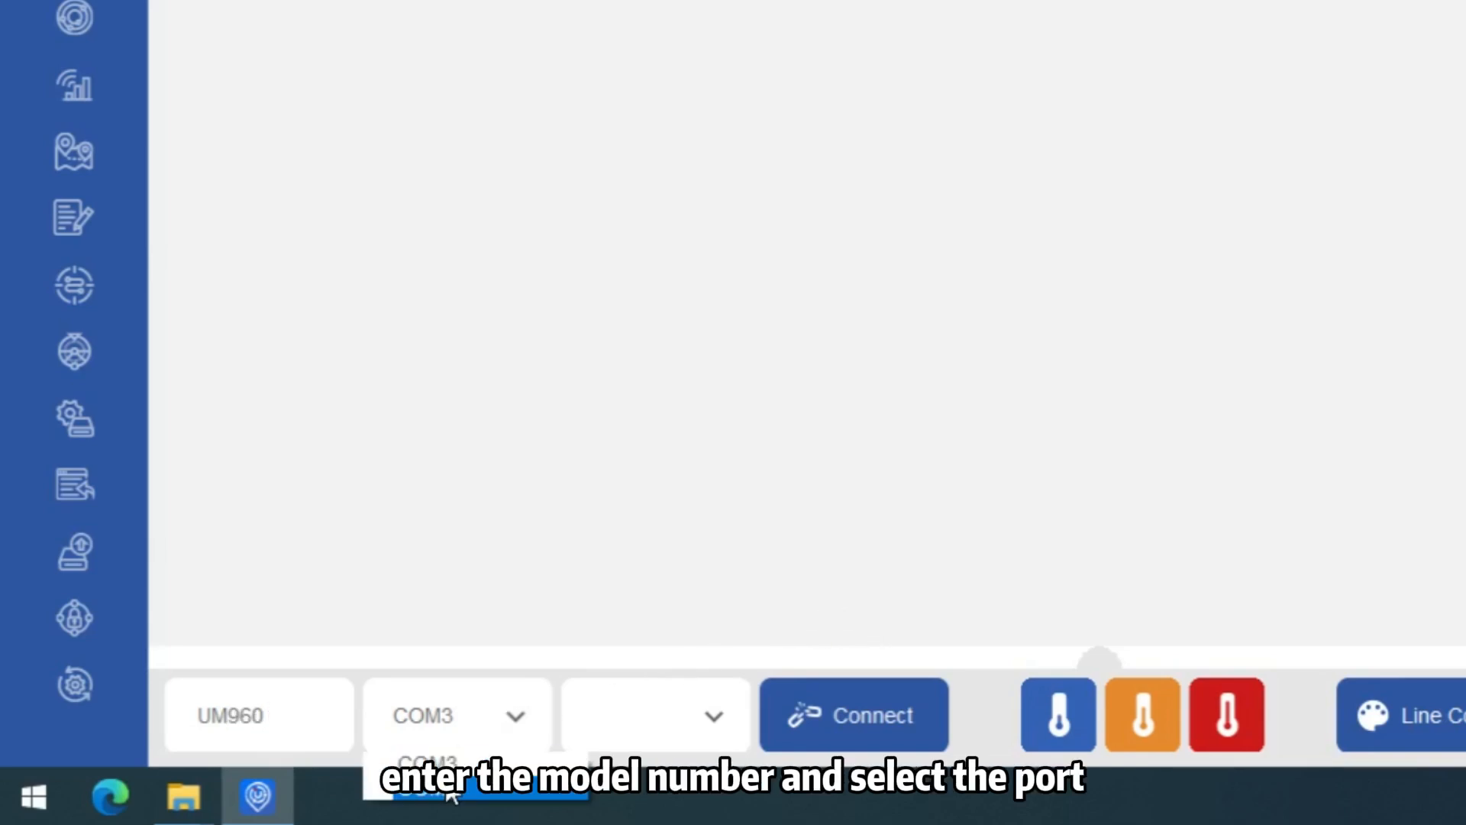
click(459, 762)
click(656, 716)
click(656, 596)
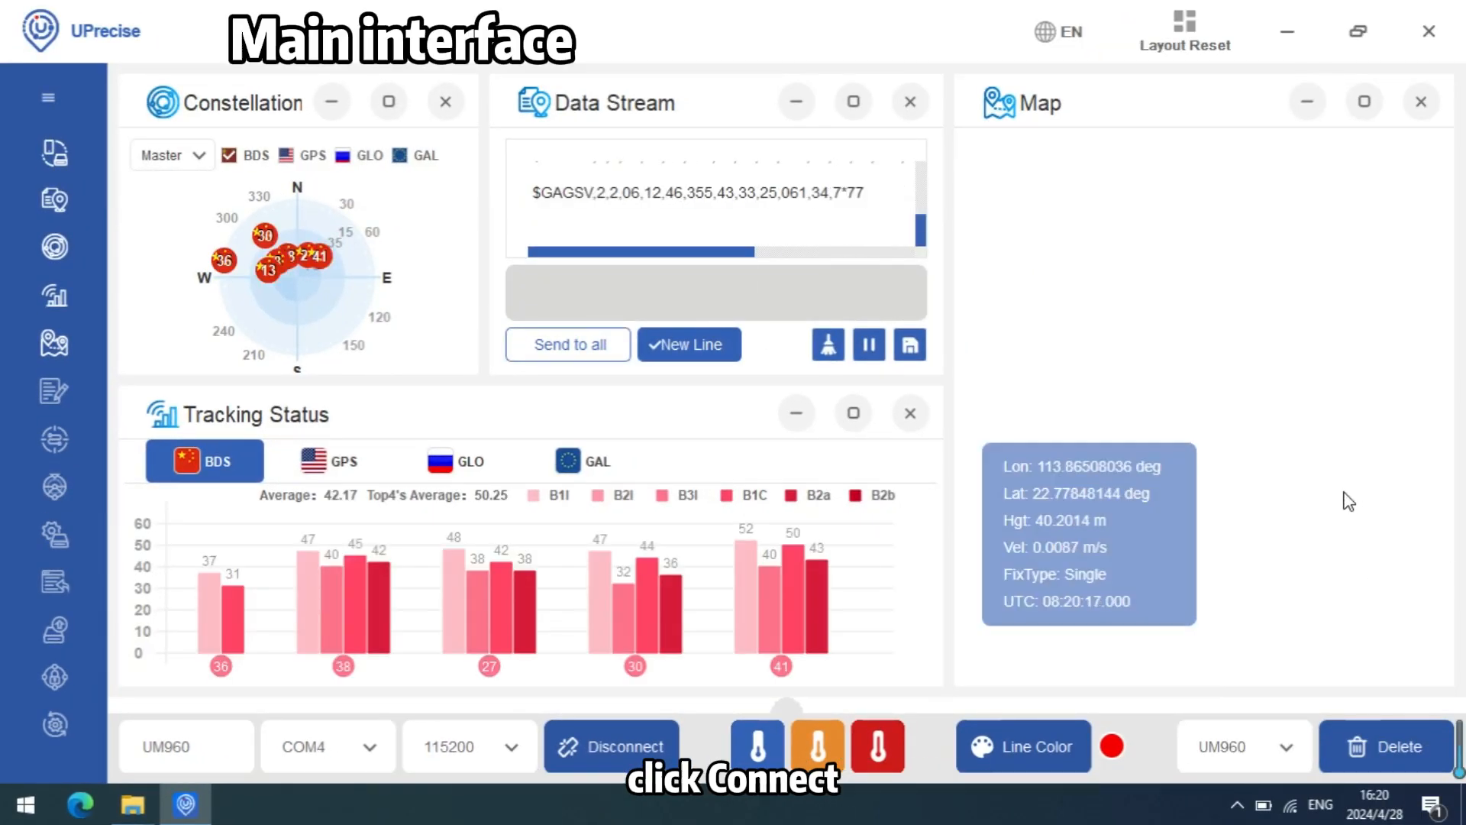
- Maximize the Constellation panel and add GPS satellites alongside BDS in the plot
click(389, 101)
click(344, 145)
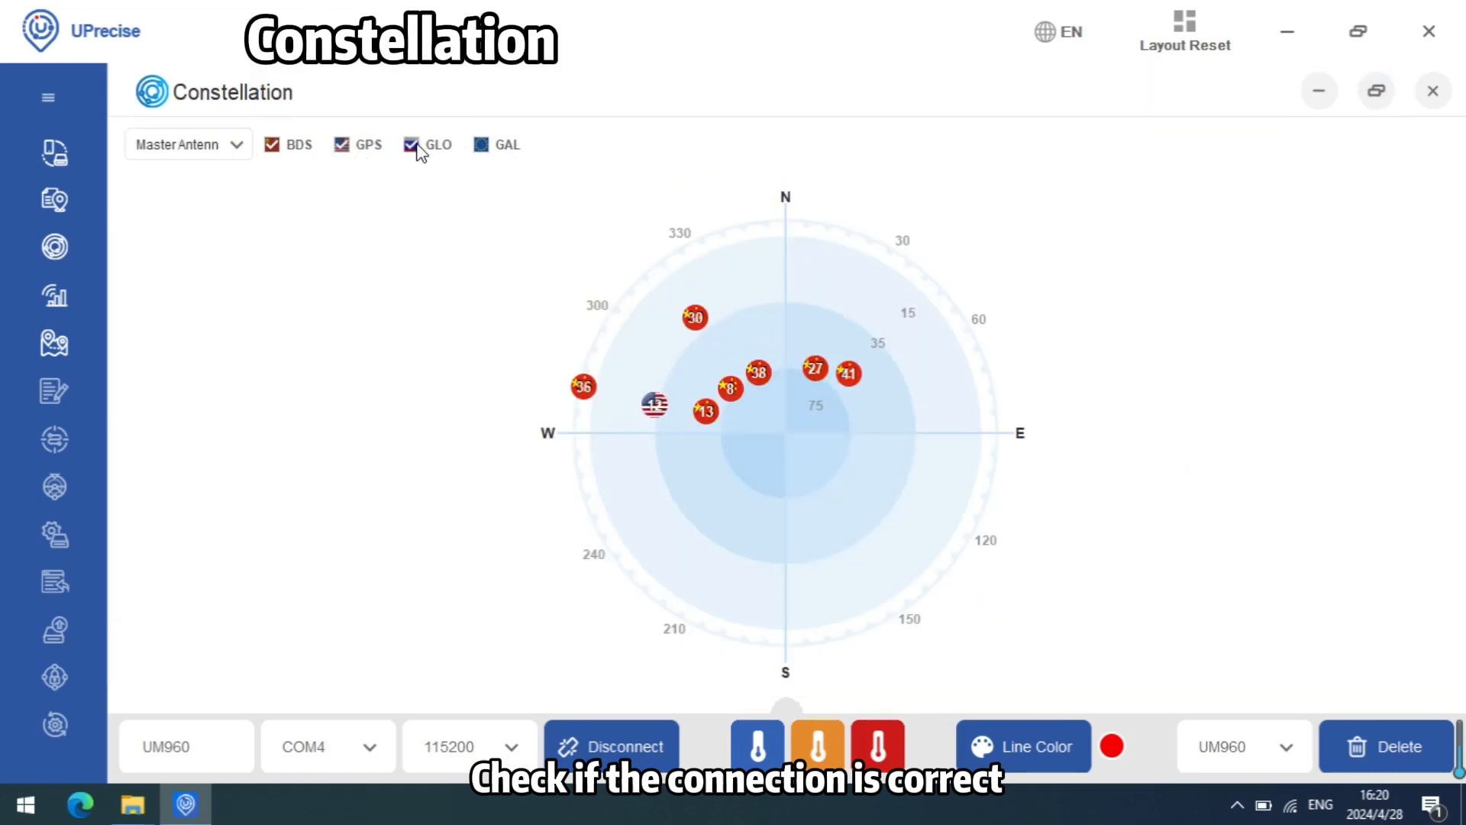